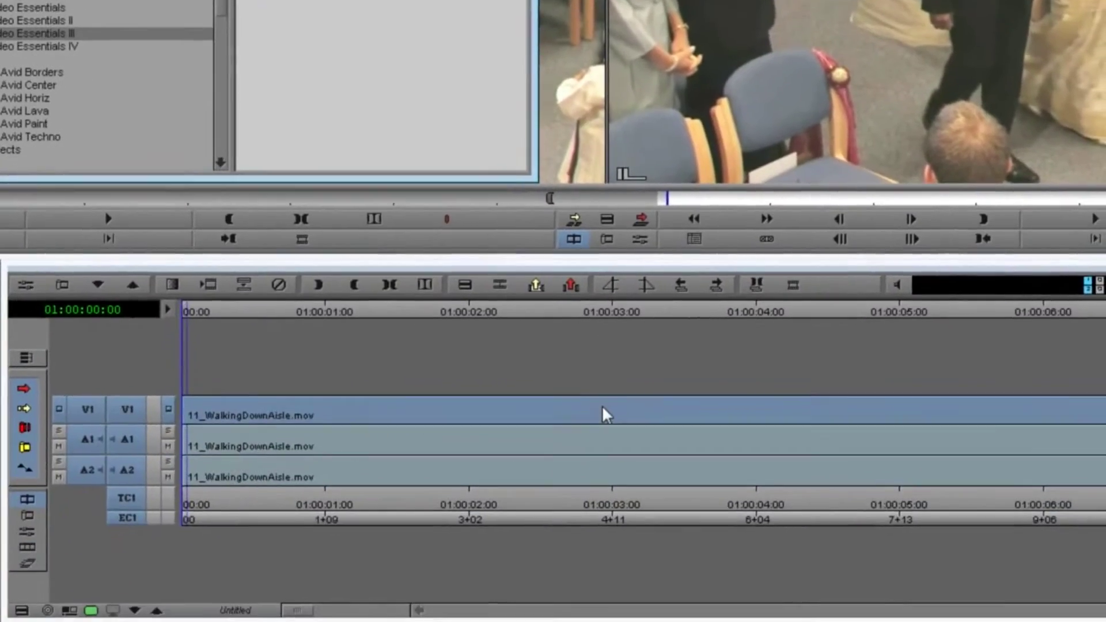
Step: Open the aisle clip's Spotlight settings and reset its preset to None
{"action": "left_click", "coordinate": [640, 238]}
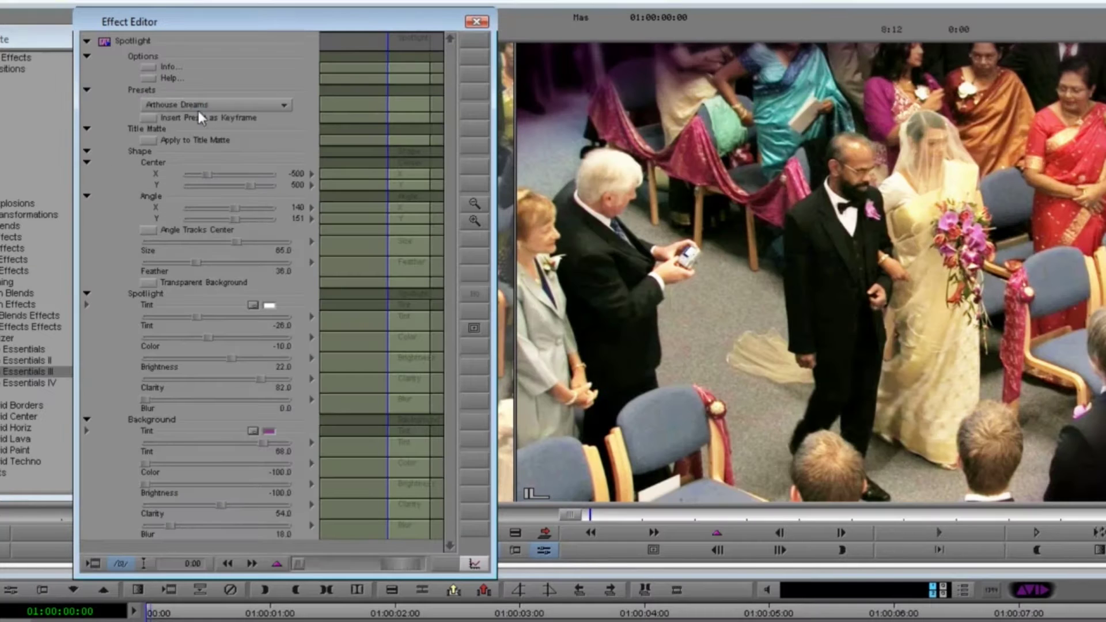
{"action": "left_click", "coordinate": [194, 106]}
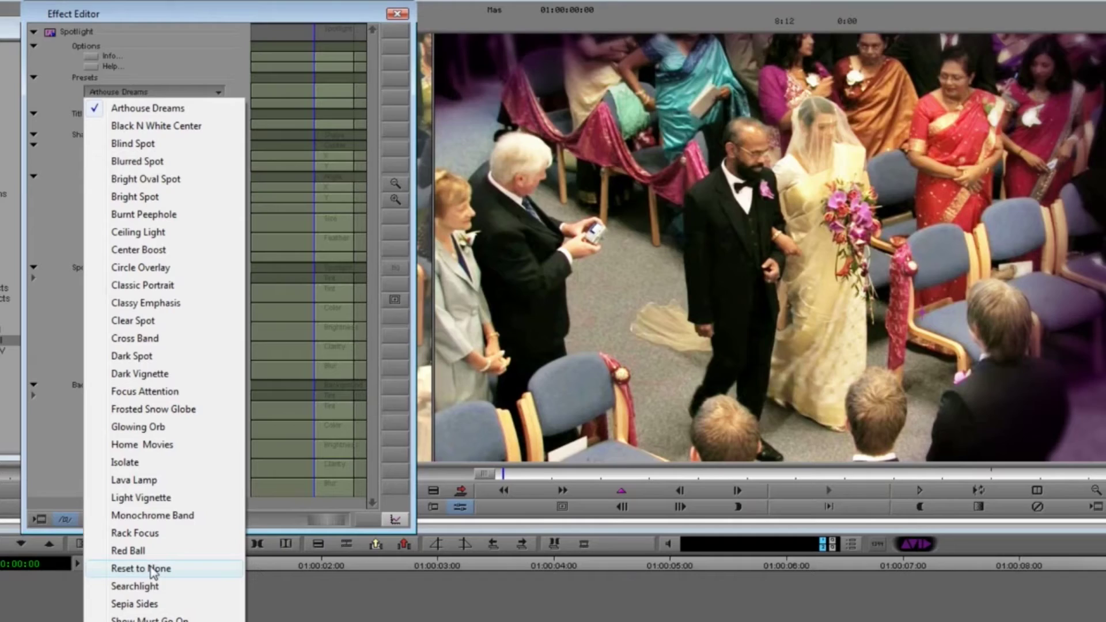
{"action": "left_click", "coordinate": [153, 569]}
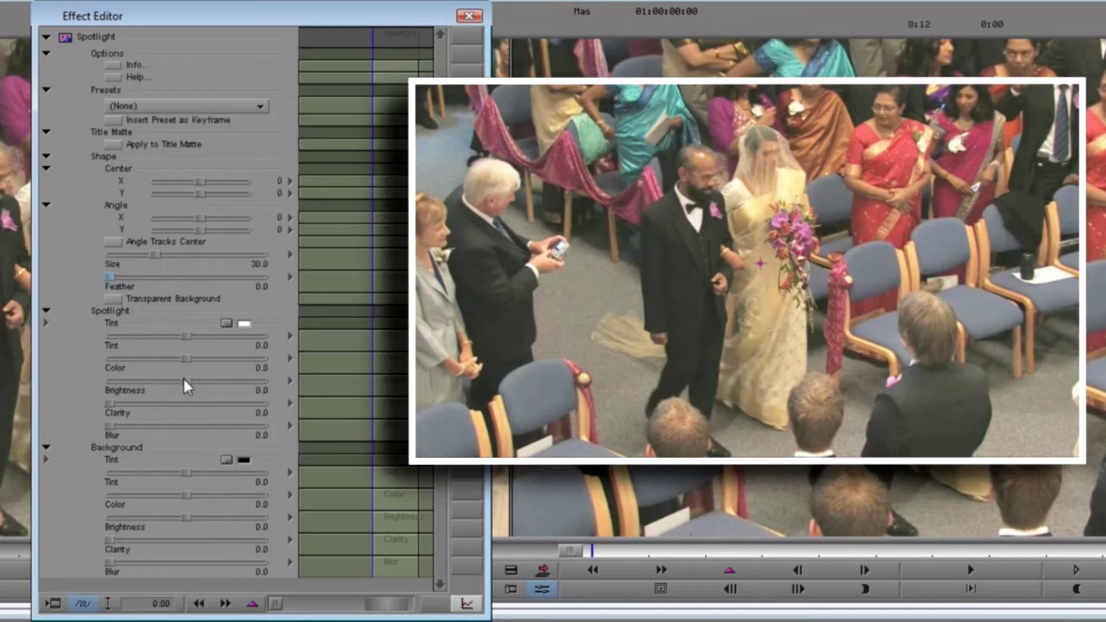
Step: Place the spotlight on the couple at centre -41/-122: size 26.8, brightness 6.1, clarity 63.4
{"action": "left_click_drag", "start_coordinate": [189, 380], "coordinate": [262, 380]}
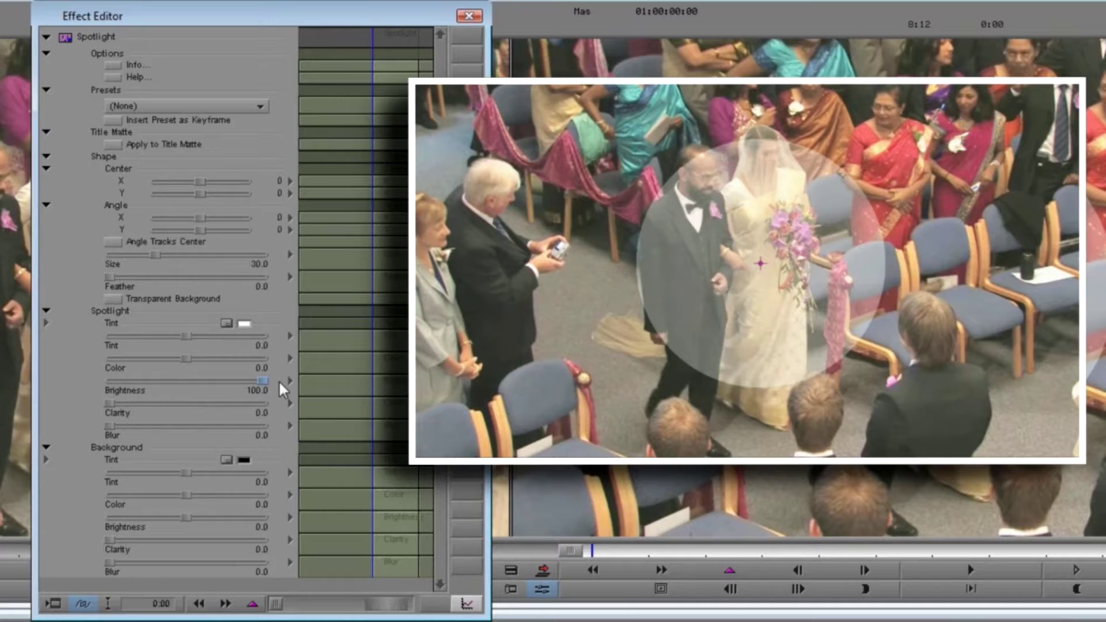
{"action": "mouse_move", "coordinate": [201, 192]}
{"action": "left_mouse_down"}
{"action": "mouse_move", "coordinate": [190, 193]}
{"action": "mouse_move", "coordinate": [193, 178]}
{"action": "left_mouse_up"}
{"action": "left_click_drag", "start_coordinate": [152, 256], "coordinate": [136, 276]}
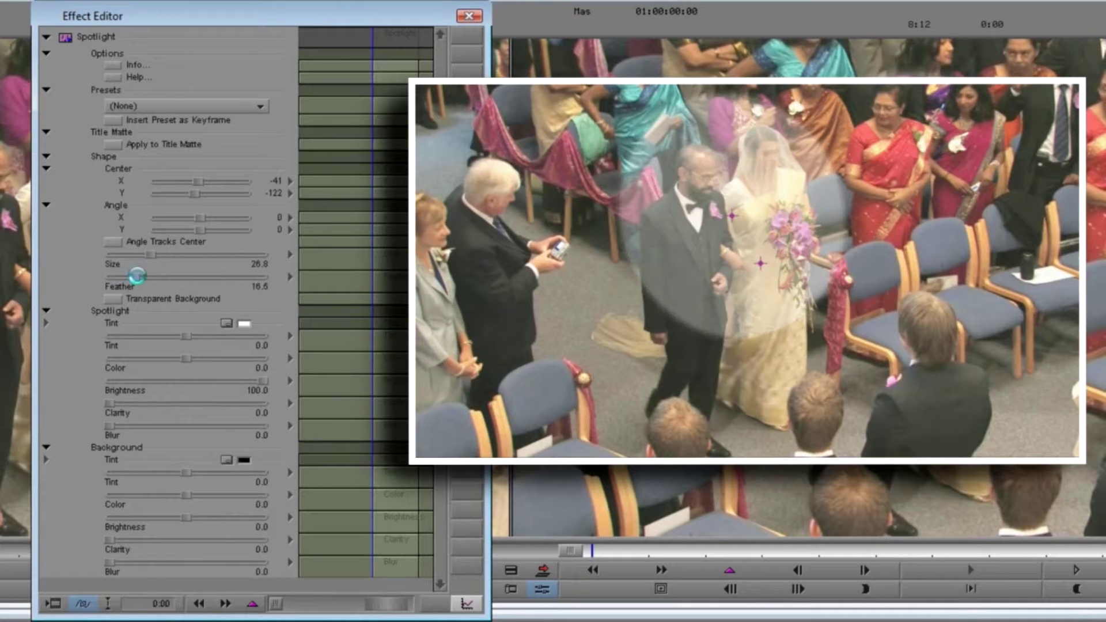
{"action": "left_click_drag", "start_coordinate": [255, 383], "coordinate": [205, 359]}
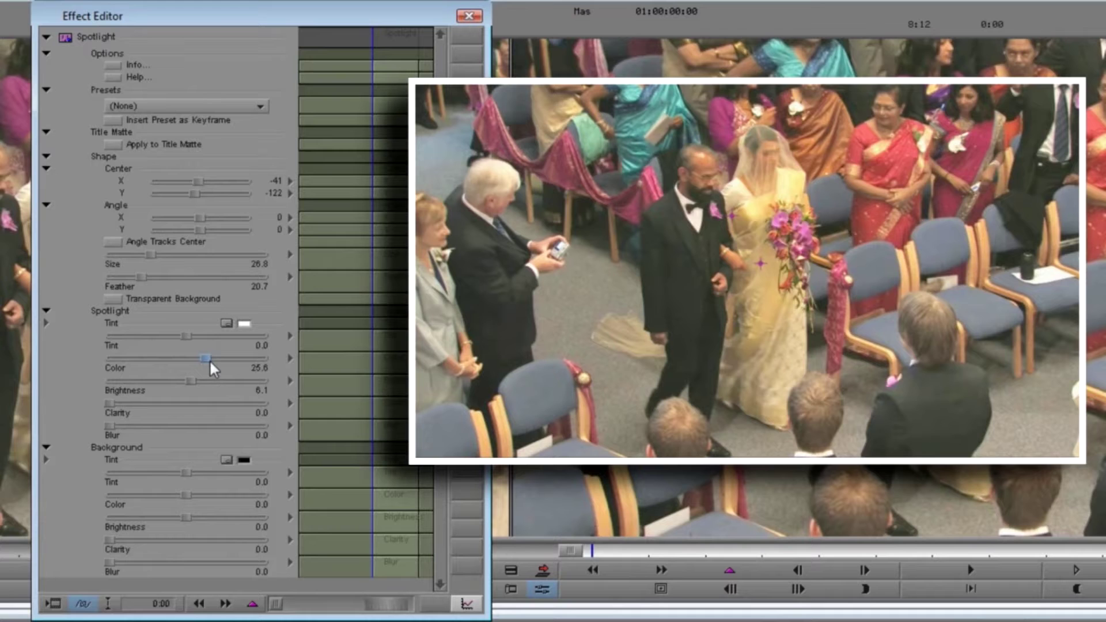
{"action": "left_click_drag", "start_coordinate": [115, 398], "coordinate": [209, 398]}
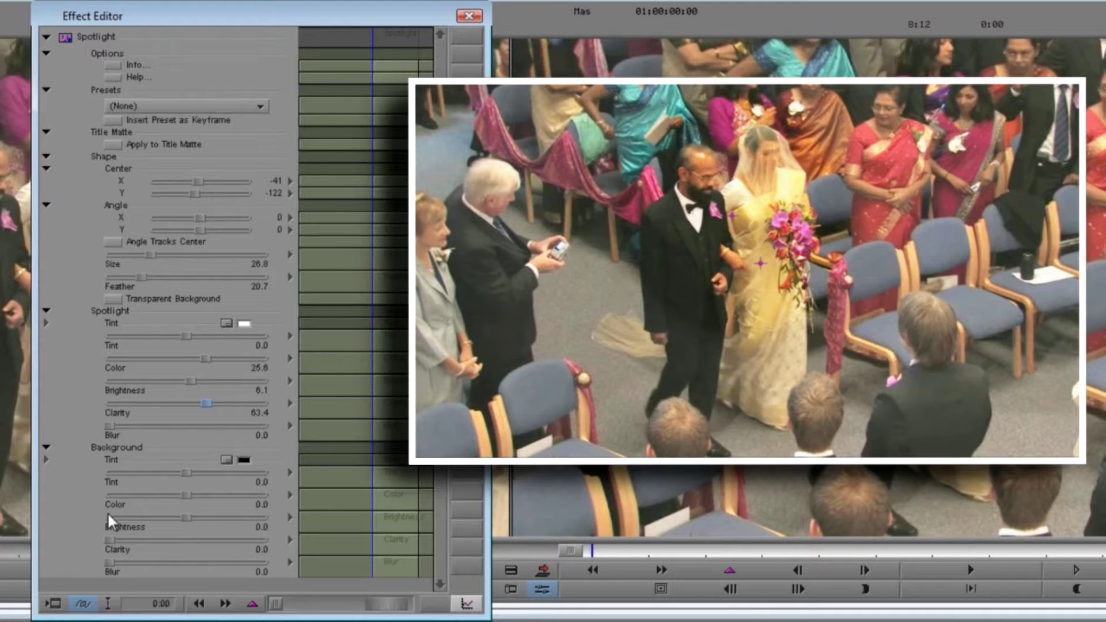
Step: Darken the aisle background outside the spotlight and reduce its colour
{"action": "left_click_drag", "start_coordinate": [190, 517], "coordinate": [147, 519]}
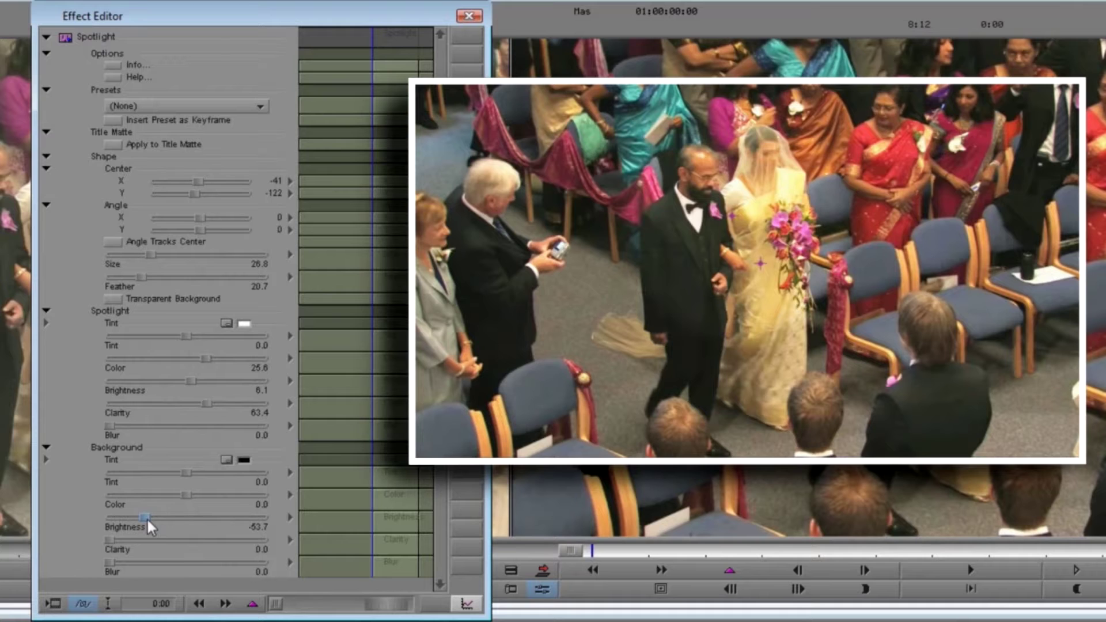
{"action": "left_click_drag", "start_coordinate": [182, 494], "coordinate": [143, 493]}
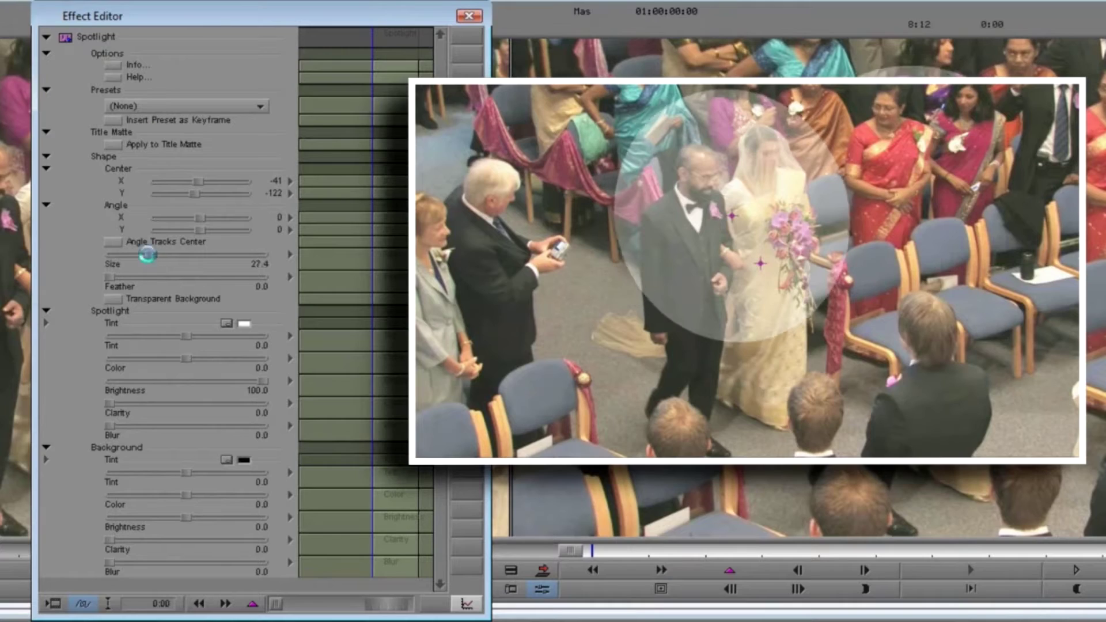
Step: Soften the aisle spotlight's edge, warm and sharpen its centre, and darken the background further
{"action": "left_click_drag", "start_coordinate": [137, 276], "coordinate": [141, 276]}
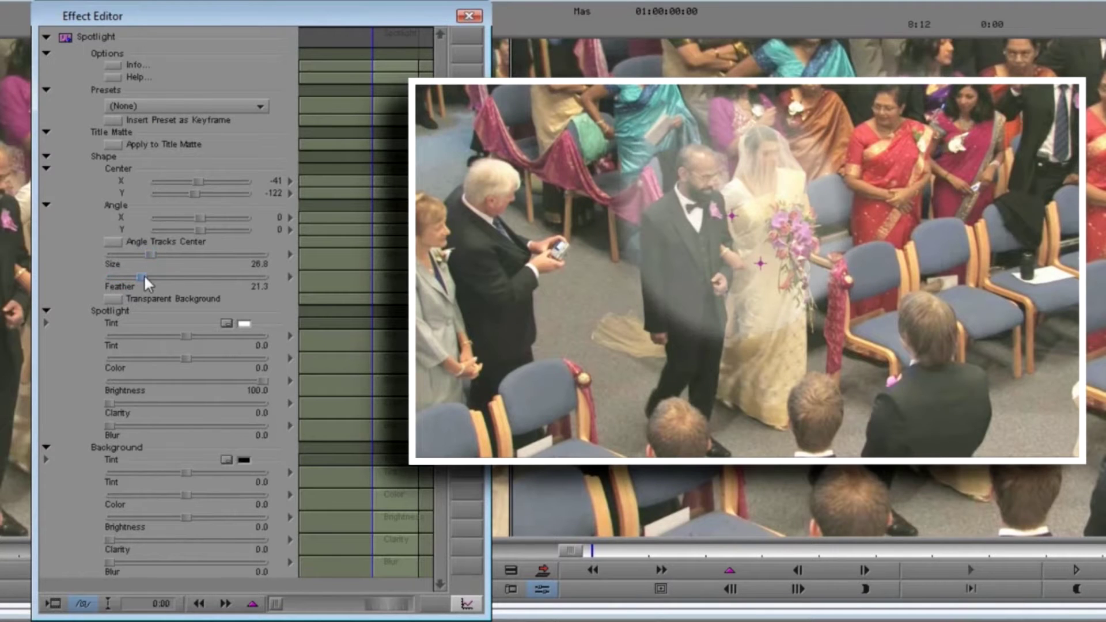
{"action": "left_click_drag", "start_coordinate": [185, 359], "coordinate": [210, 362]}
{"action": "left_click_drag", "start_coordinate": [109, 403], "coordinate": [206, 403]}
{"action": "left_click_drag", "start_coordinate": [190, 517], "coordinate": [143, 493]}
{"action": "left_click", "coordinate": [144, 494]}
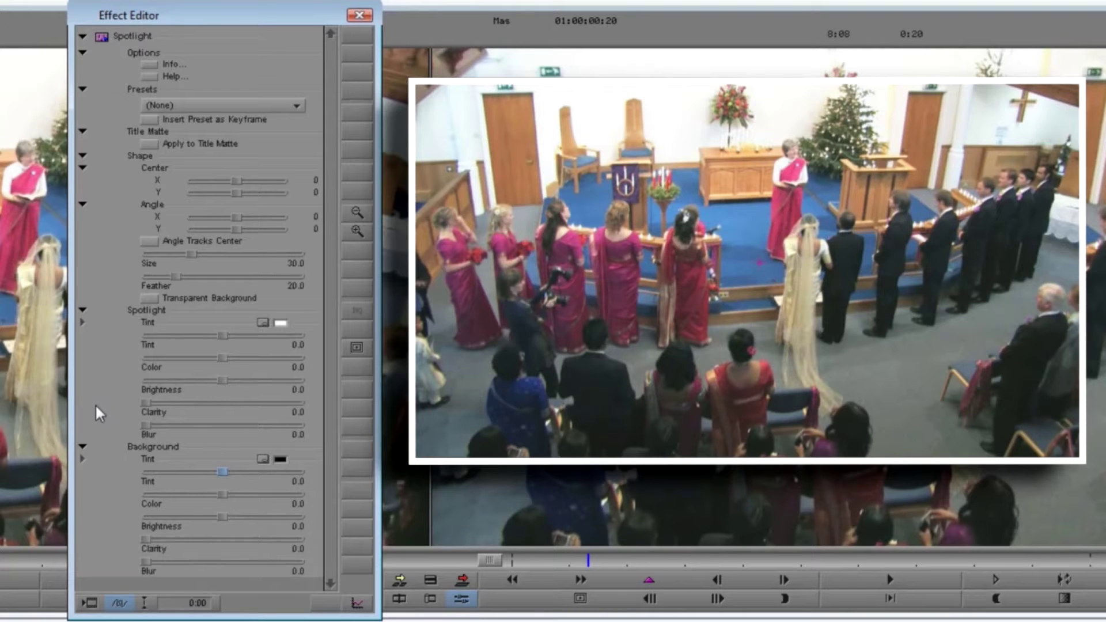
Step: Fully tint and blur the altar background pink-red around a larger, stretched, softer spotlight
{"action": "left_click_drag", "start_coordinate": [270, 473], "coordinate": [316, 473]}
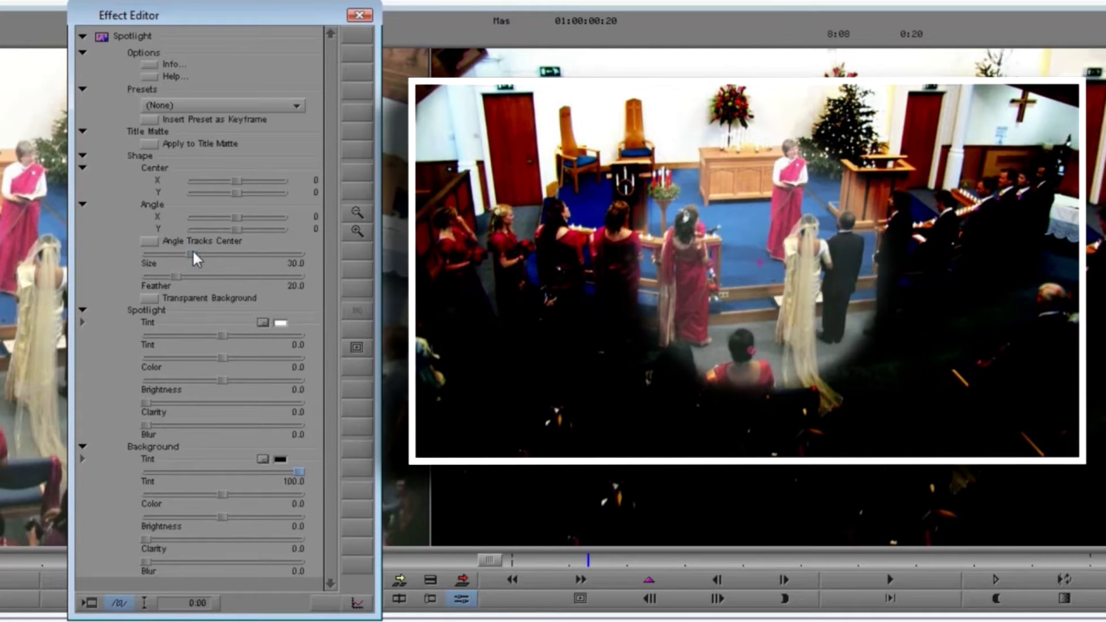
{"action": "left_click_drag", "start_coordinate": [194, 253], "coordinate": [210, 253]}
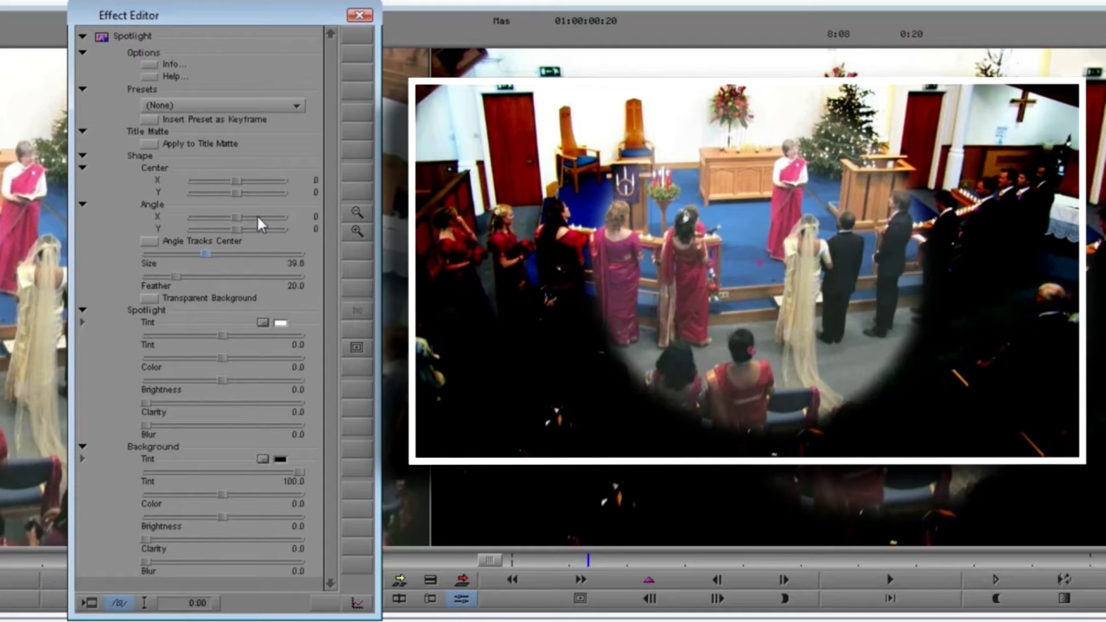
{"action": "left_click_drag", "start_coordinate": [236, 218], "coordinate": [259, 217]}
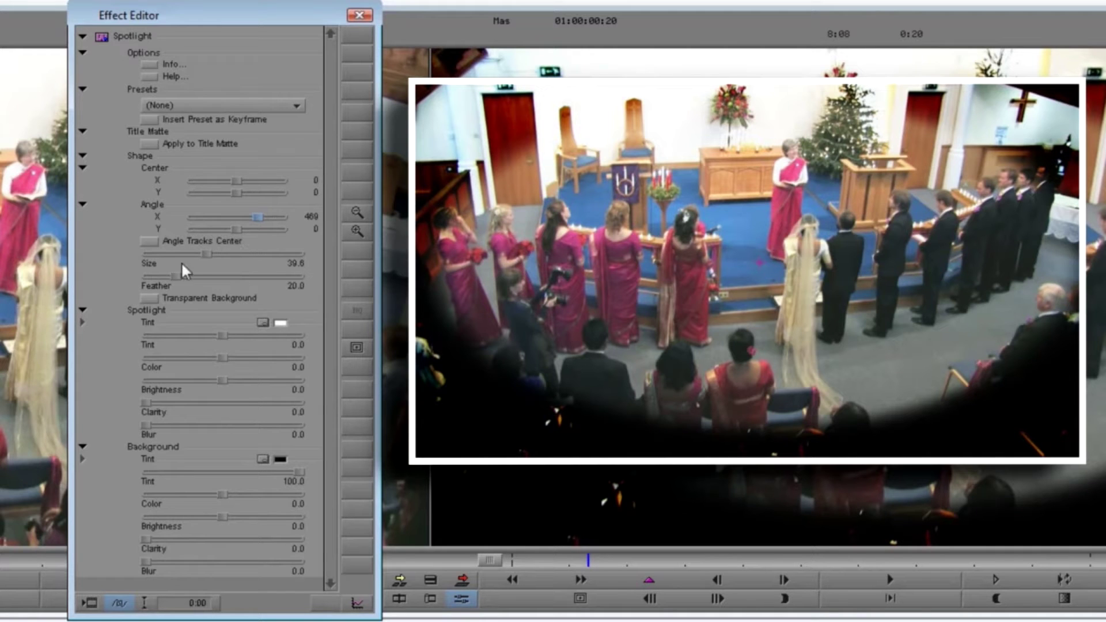
{"action": "left_click_drag", "start_coordinate": [182, 277], "coordinate": [214, 274]}
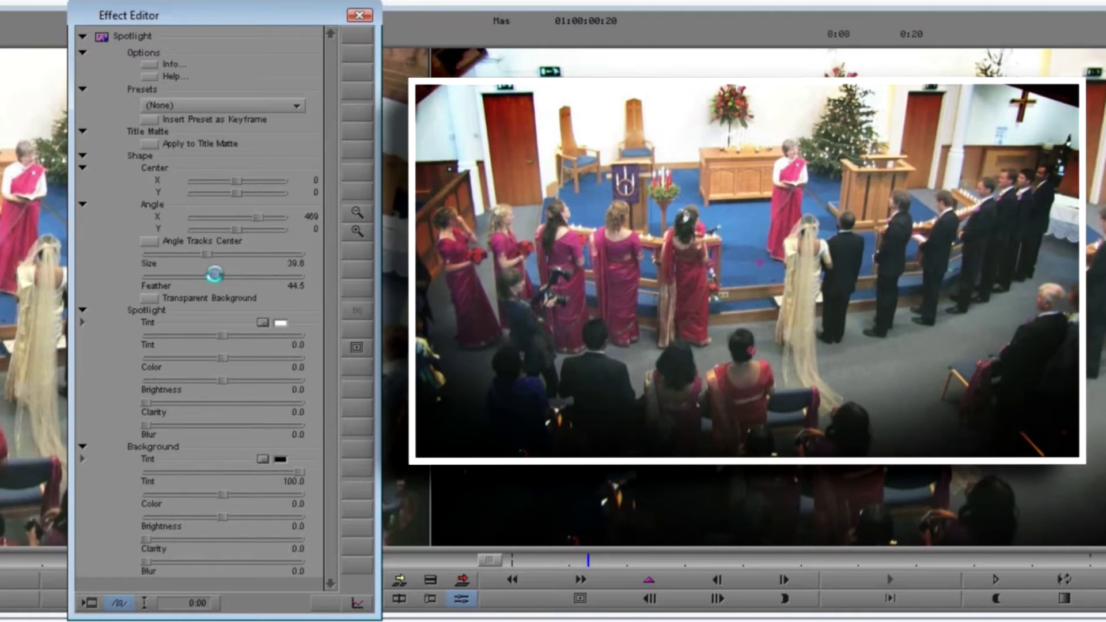
{"action": "left_click_drag", "start_coordinate": [149, 563], "coordinate": [321, 568]}
{"action": "left_click_drag", "start_coordinate": [282, 458], "coordinate": [633, 251]}
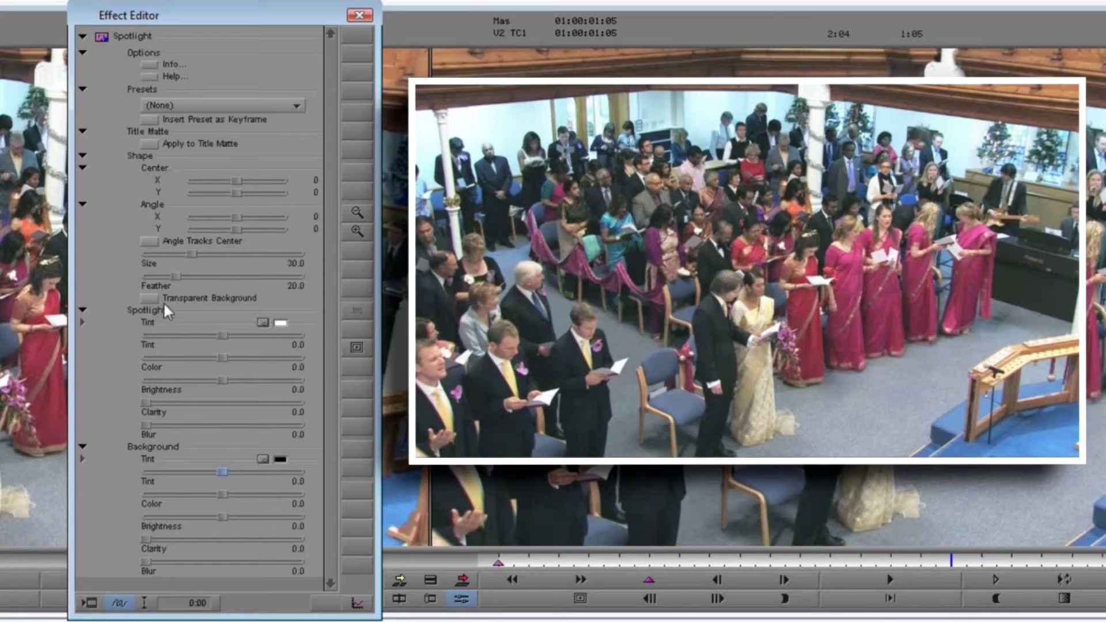
Step: Enable Transparent Background and tighten a small, tilted spotlight around the couple in the congregation shot
{"action": "left_click", "coordinate": [148, 298]}
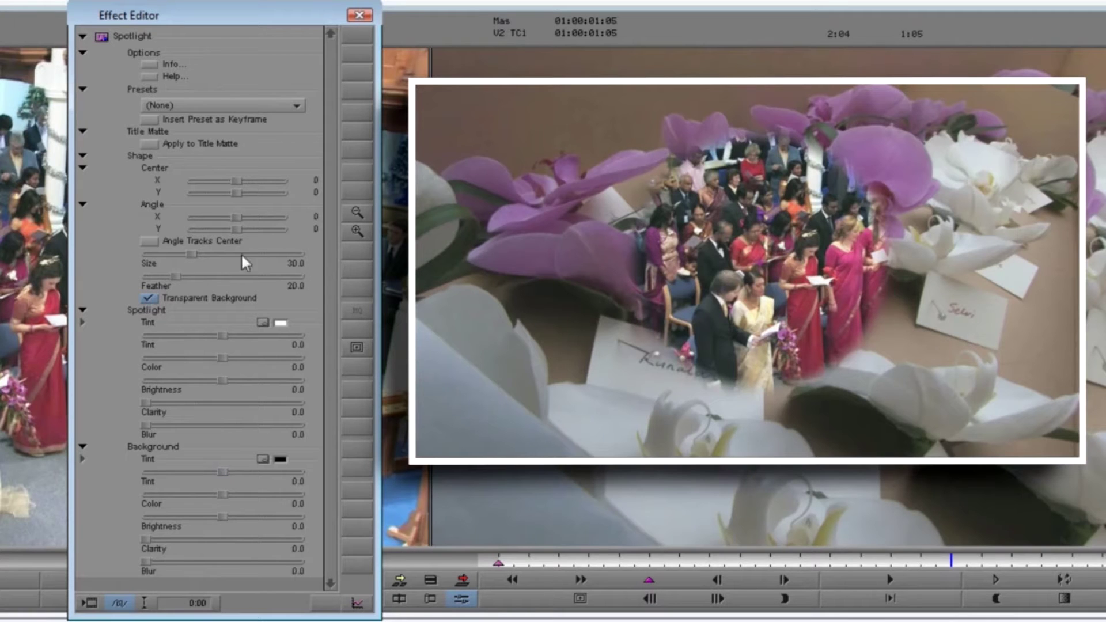
{"action": "left_click_drag", "start_coordinate": [239, 193], "coordinate": [252, 194]}
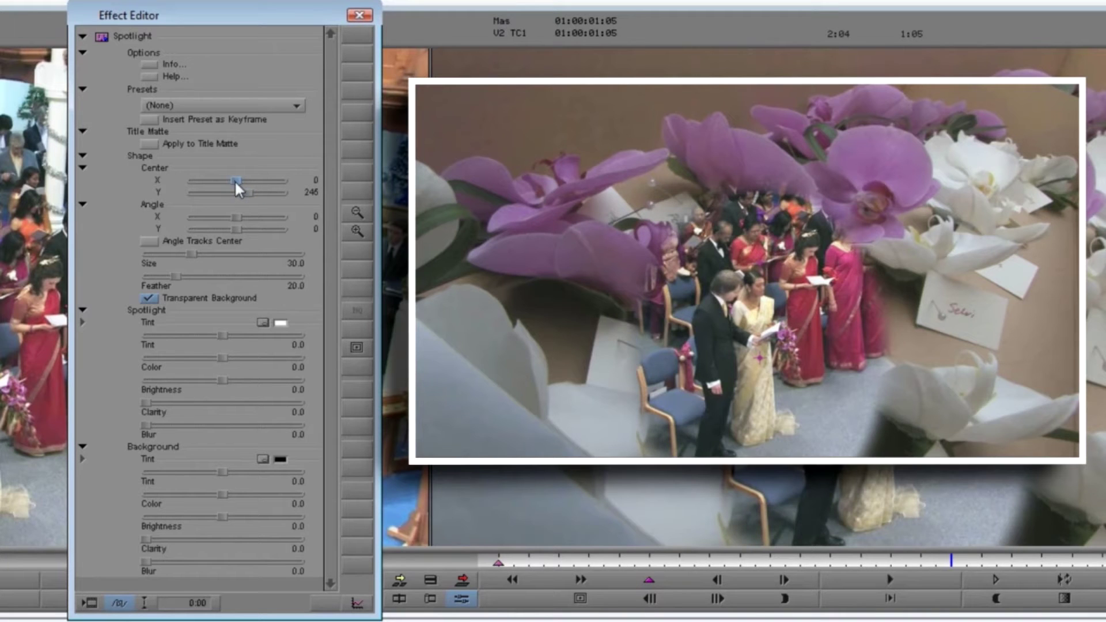
{"action": "left_click", "coordinate": [233, 229]}
{"action": "left_click_drag", "start_coordinate": [189, 253], "coordinate": [172, 254]}
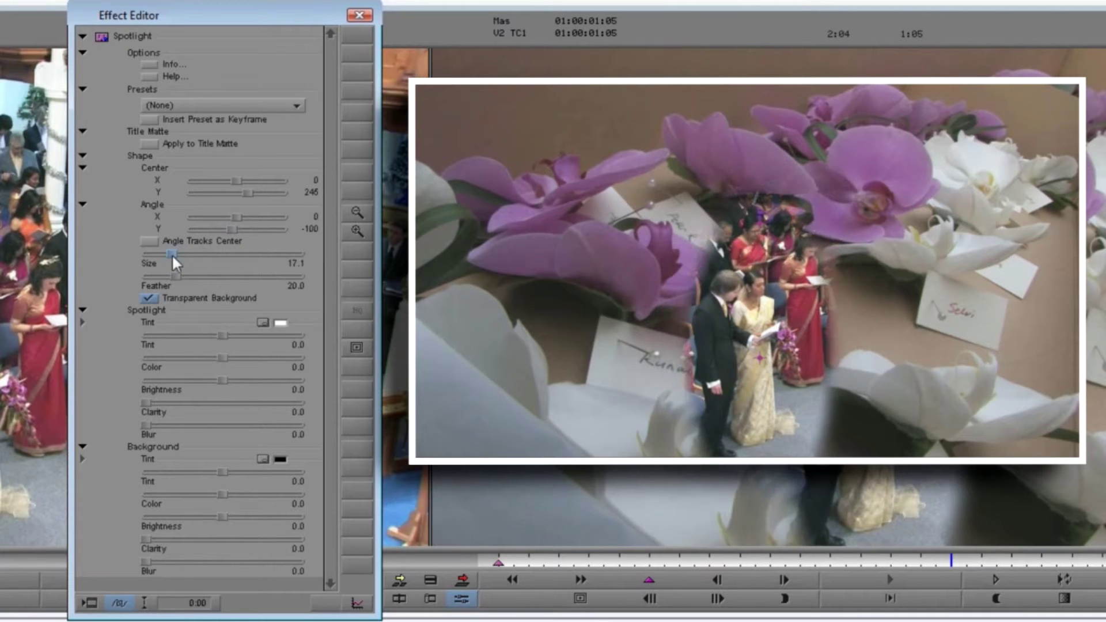
{"action": "left_click_drag", "start_coordinate": [245, 195], "coordinate": [236, 180]}
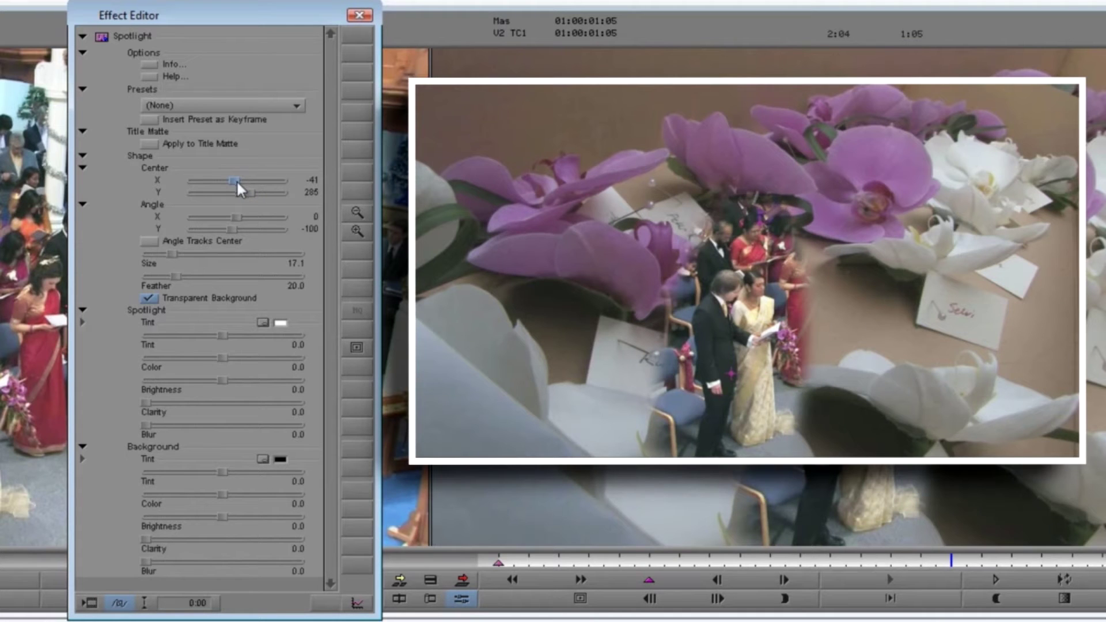
{"action": "left_click_drag", "start_coordinate": [171, 254], "coordinate": [161, 254]}
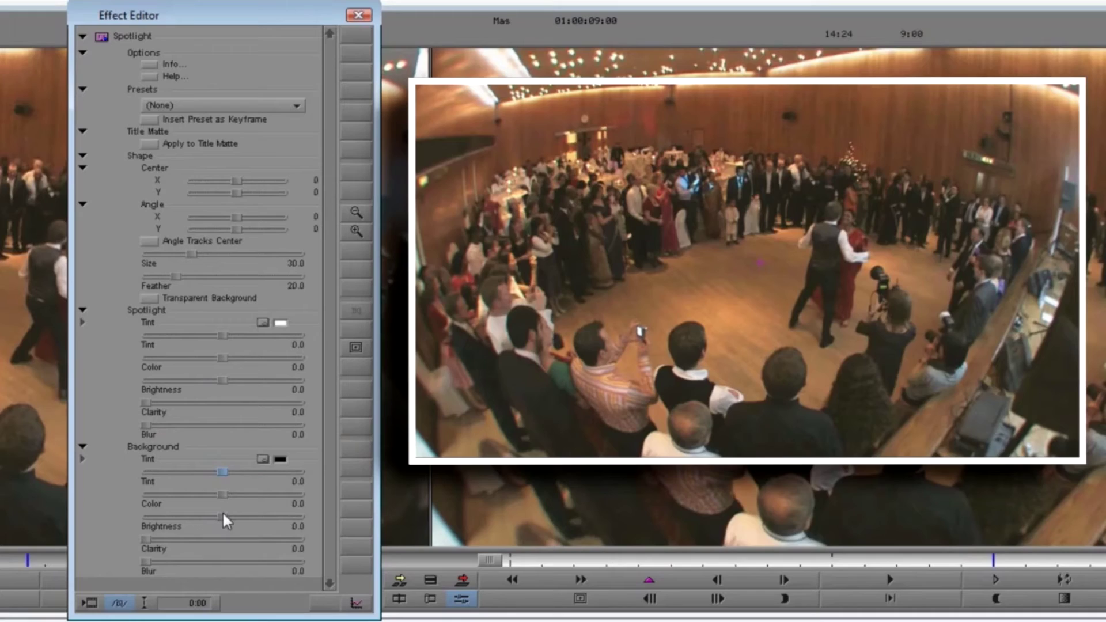
Step: Black out the dance background (-100) and set spotlight size 23.8, brightness 8.5, clarity 100, colour 17.1
{"action": "left_click_drag", "start_coordinate": [223, 510], "coordinate": [112, 524]}
{"action": "left_click_drag", "start_coordinate": [235, 180], "coordinate": [240, 181]}
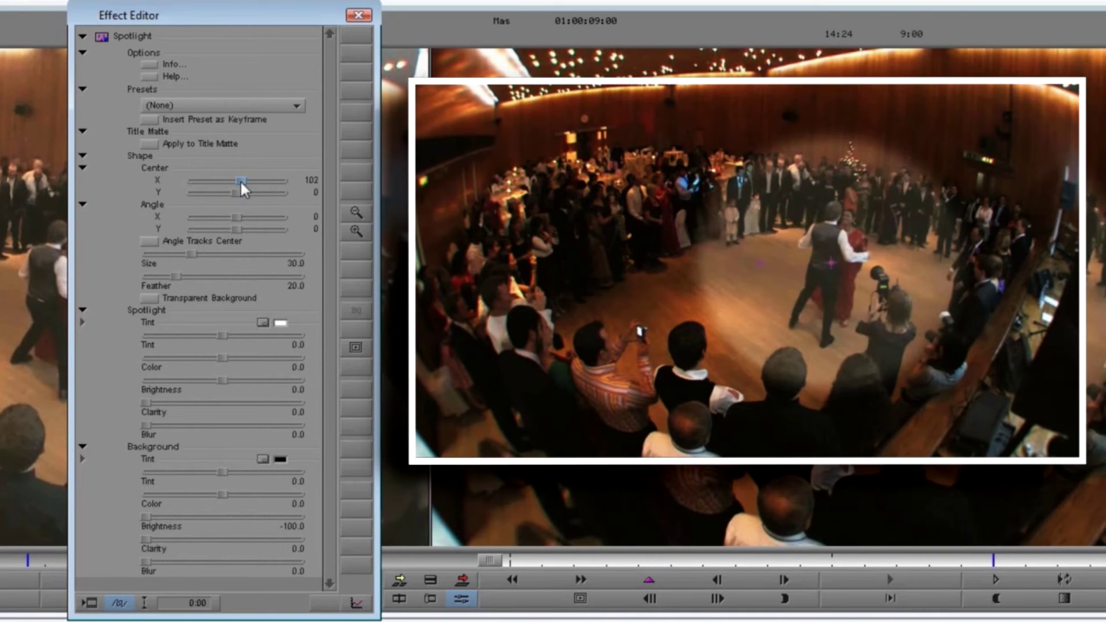
{"action": "left_click_drag", "start_coordinate": [187, 251], "coordinate": [182, 251]}
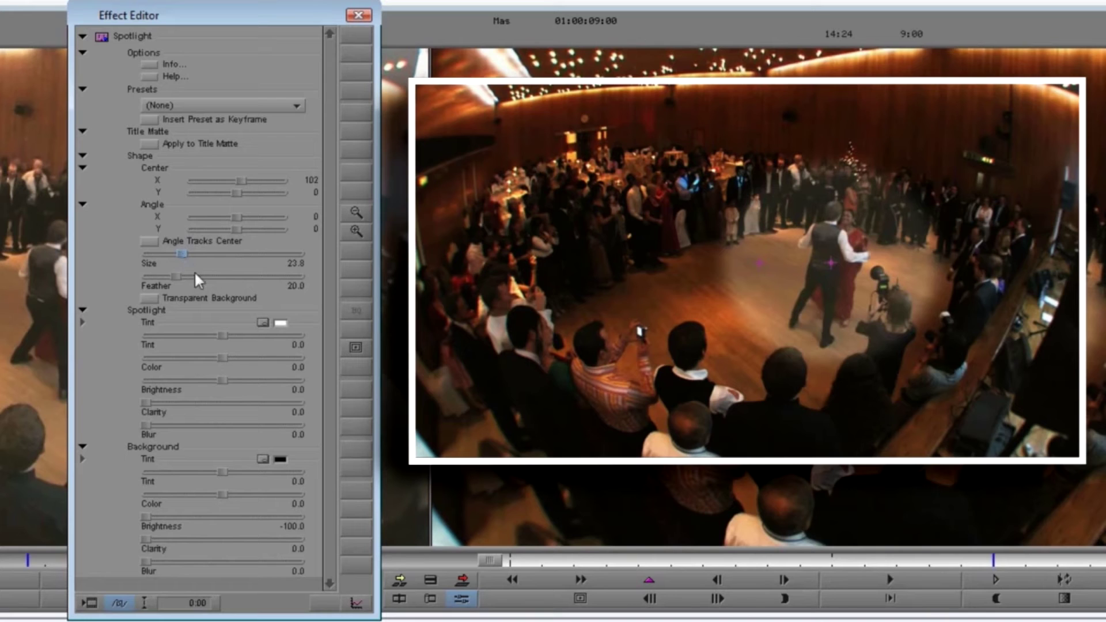
{"action": "left_click_drag", "start_coordinate": [223, 381], "coordinate": [228, 380]}
{"action": "left_click_drag", "start_coordinate": [145, 401], "coordinate": [361, 396]}
{"action": "left_click_drag", "start_coordinate": [224, 358], "coordinate": [236, 358]}
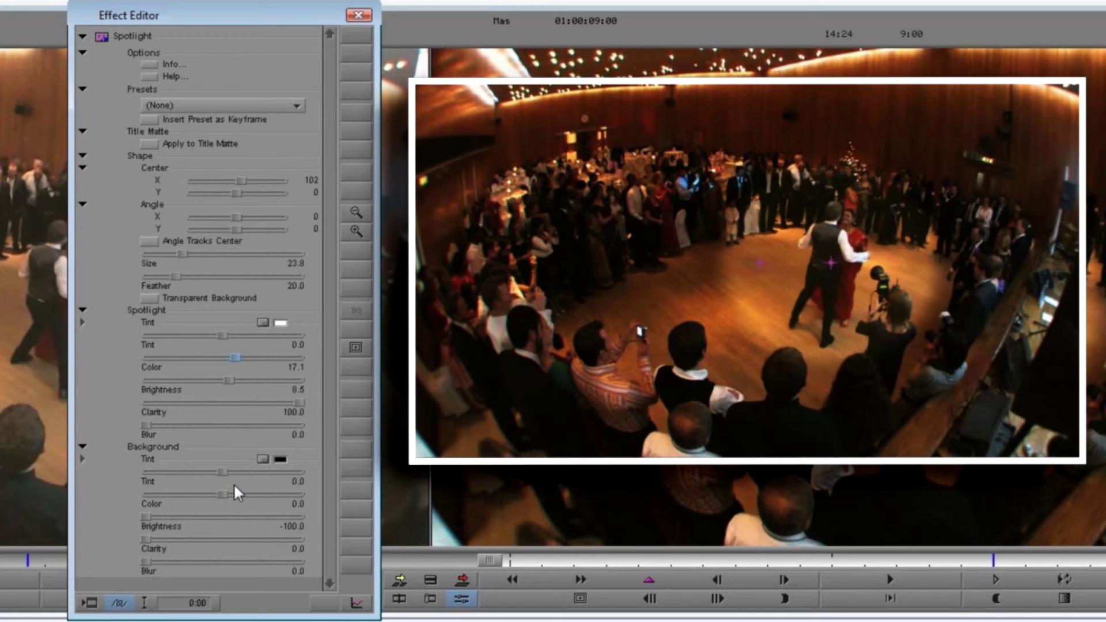
Step: Eyedrop a brownish background tint, apply it at 29.3, and lower background colour to -42.7
{"action": "left_click_drag", "start_coordinate": [281, 459], "coordinate": [898, 300]}
{"action": "left_click_drag", "start_coordinate": [222, 470], "coordinate": [243, 474]}
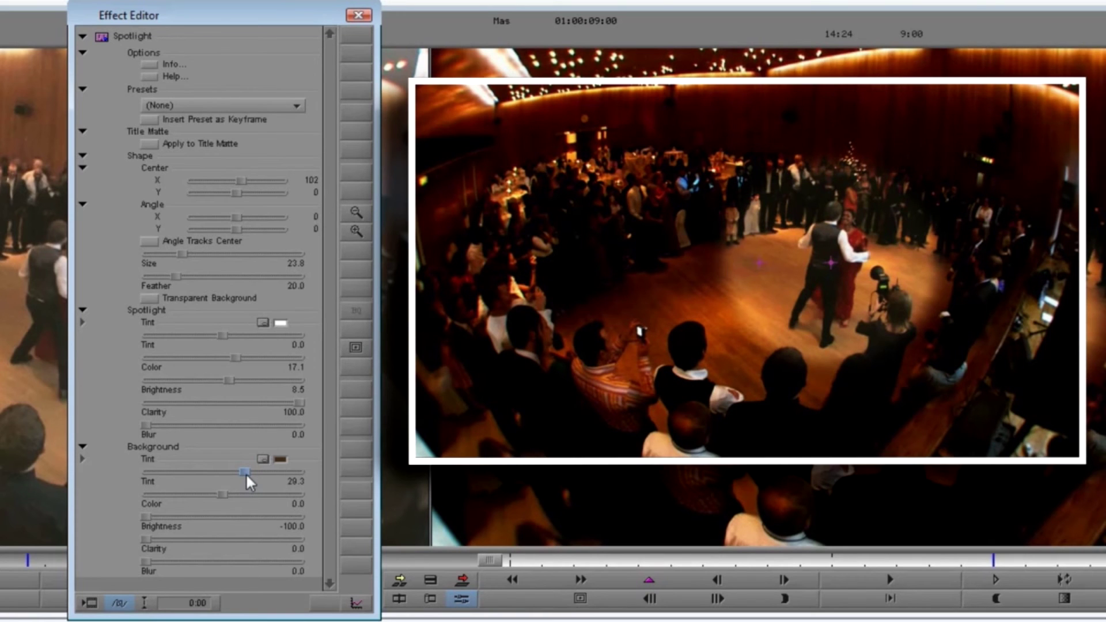
{"action": "left_click_drag", "start_coordinate": [219, 494], "coordinate": [186, 493]}
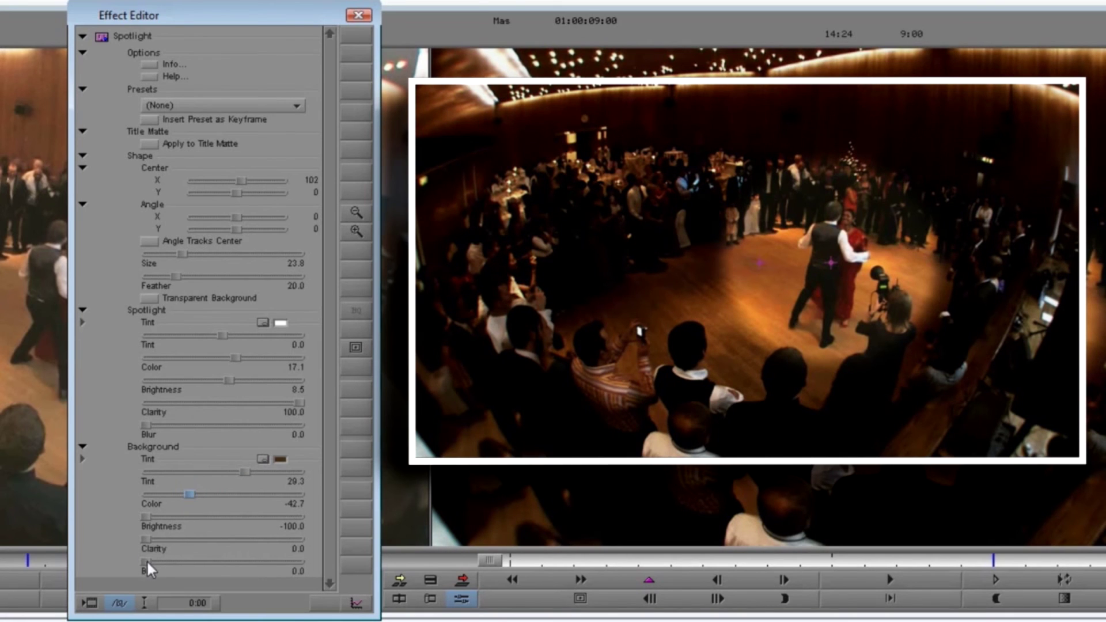